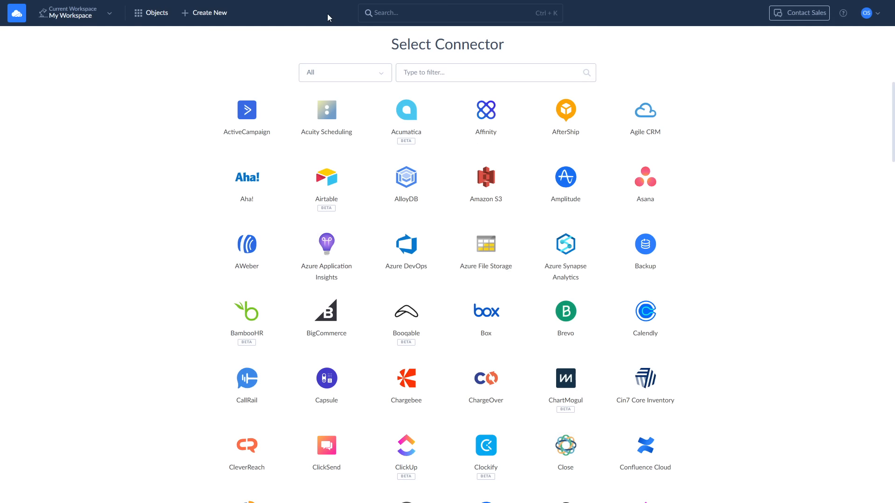
# - Filter the connector list by the Database category
pyautogui.click(357, 73)
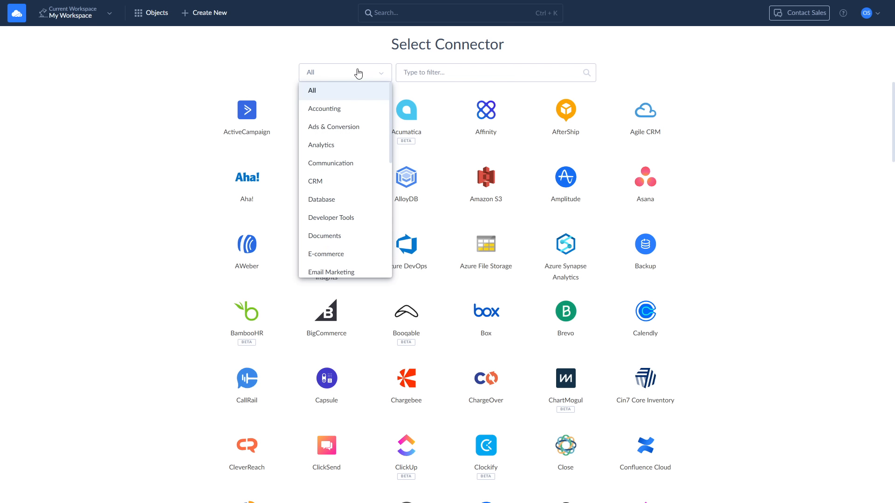
pyautogui.click(344, 198)
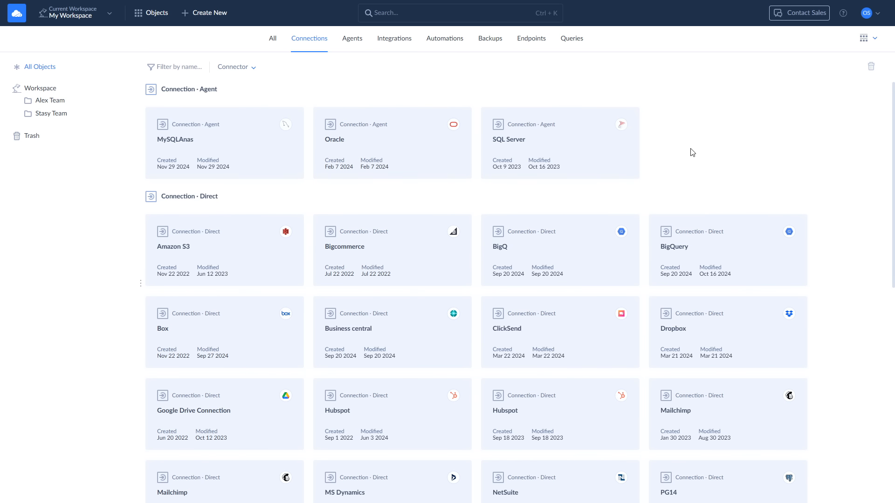
# - Start a new connection, filter the connectors by "xer" and choose the Xero connector
pyautogui.click(217, 13)
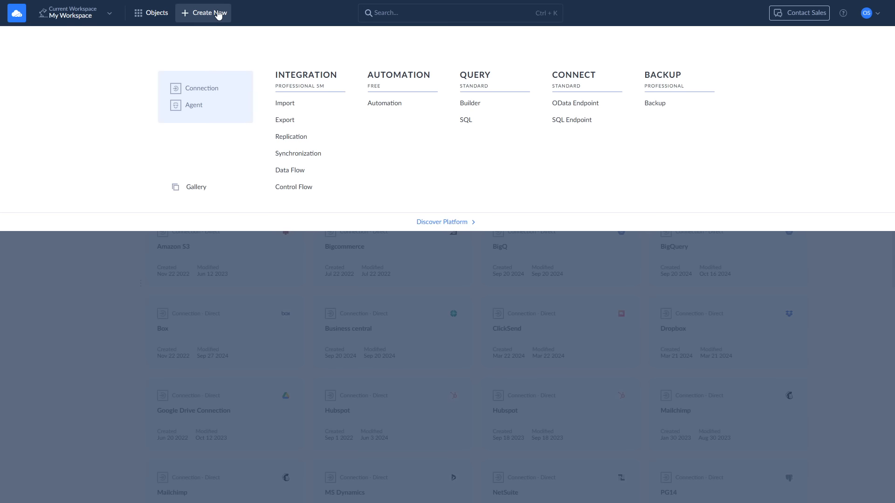
pyautogui.click(214, 91)
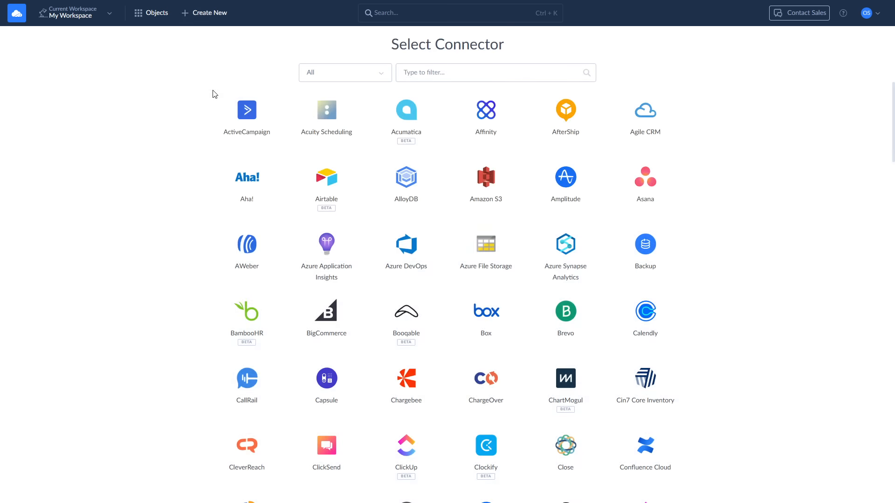
pyautogui.click(444, 74)
pyautogui.write('xer')
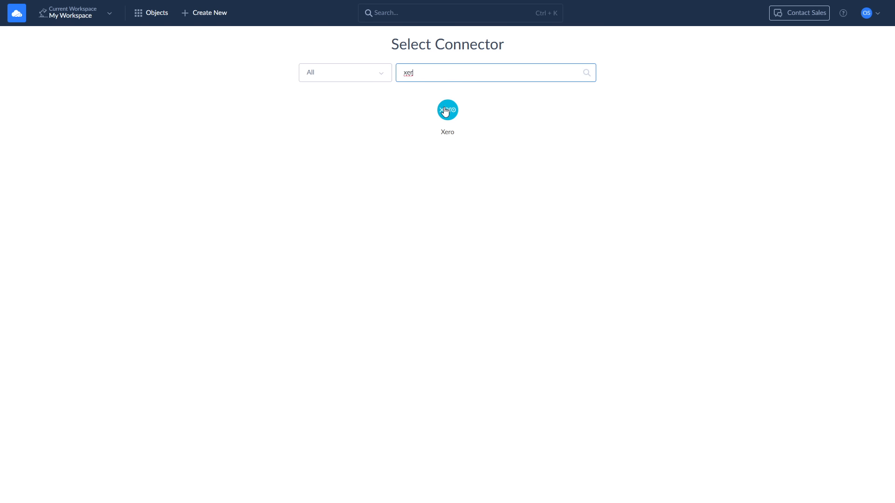
pyautogui.click(446, 110)
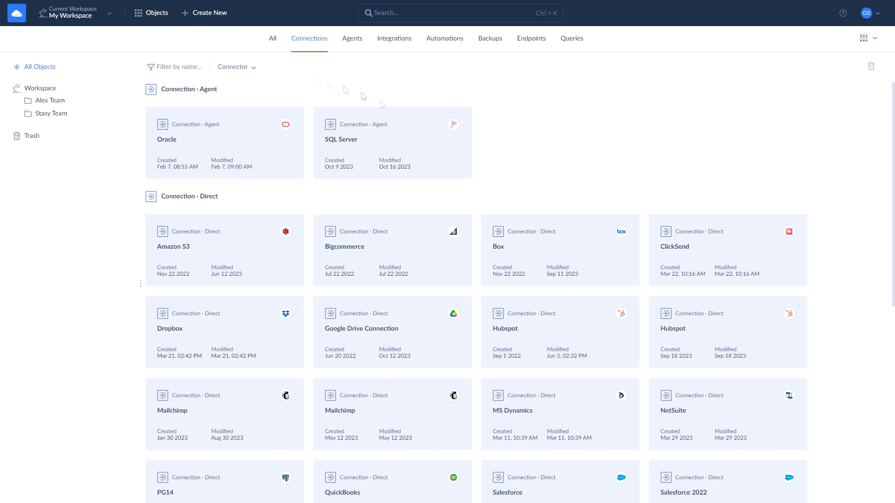
# - Start another new connection, filter the connectors by "sq" and choose SQL Server
pyautogui.click(209, 14)
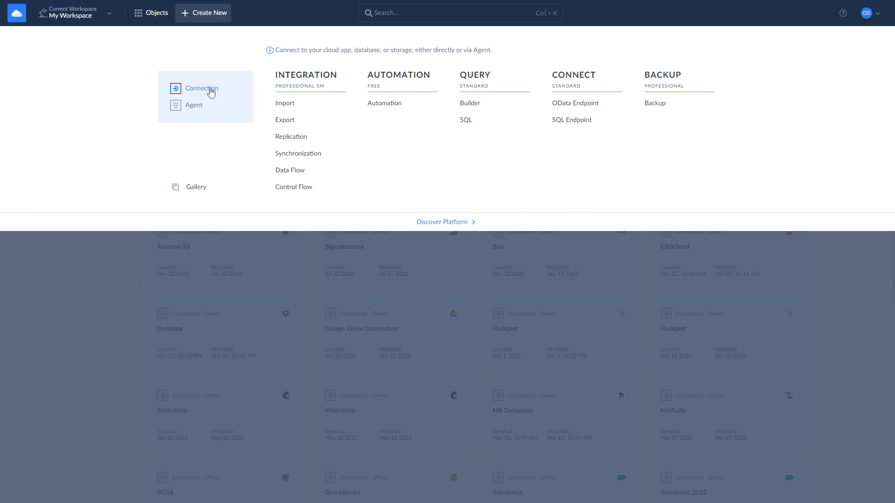
pyautogui.click(211, 89)
pyautogui.click(423, 73)
pyautogui.write('sq')
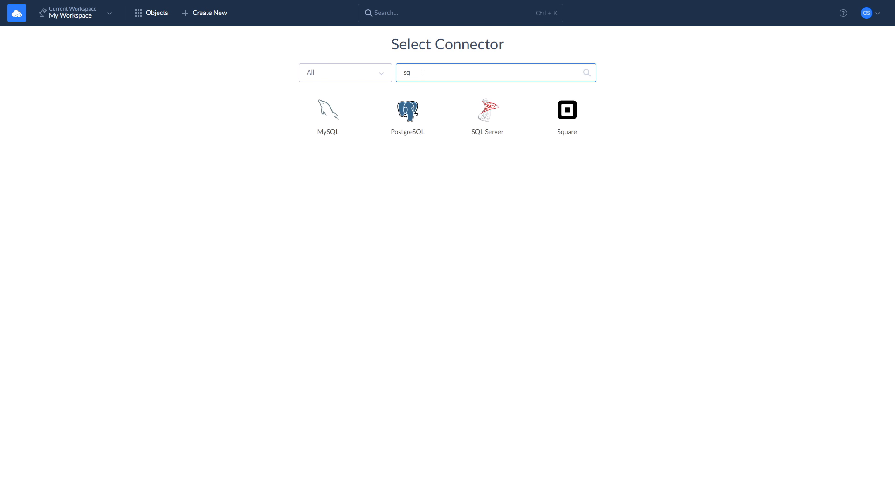
pyautogui.click(483, 125)
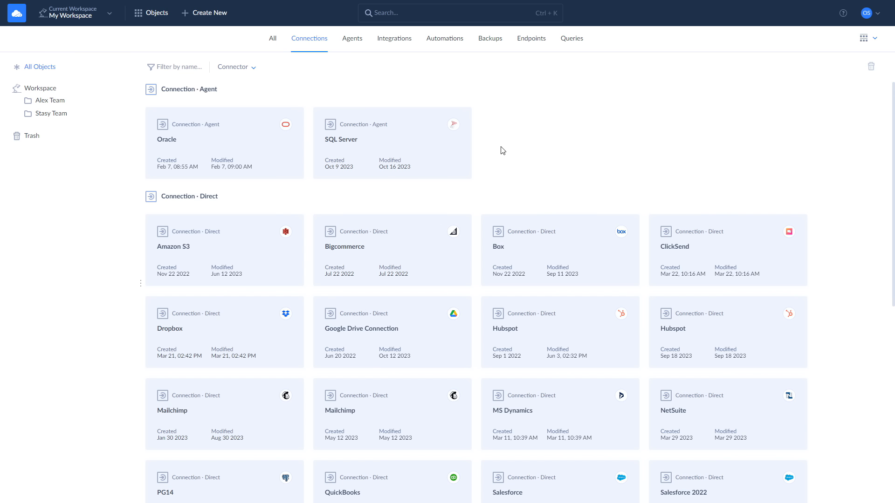
# - Create a new agent and copy its security key
pyautogui.click(215, 13)
pyautogui.click(198, 105)
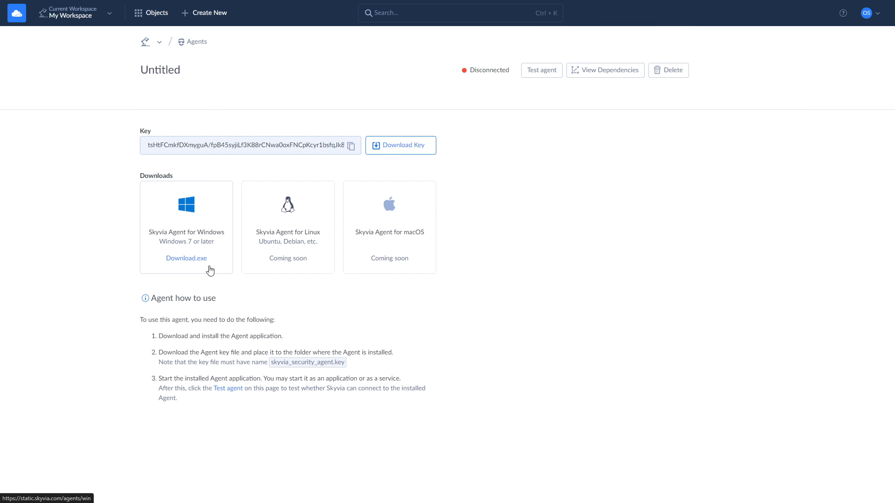
pyautogui.click(352, 149)
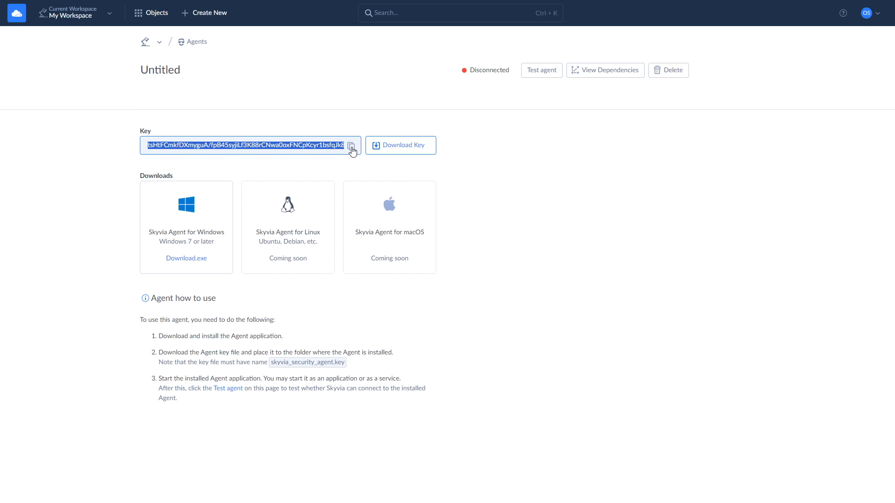
# - Rename the new agent as My Agent
pyautogui.click(175, 70)
pyautogui.write('My Agent')
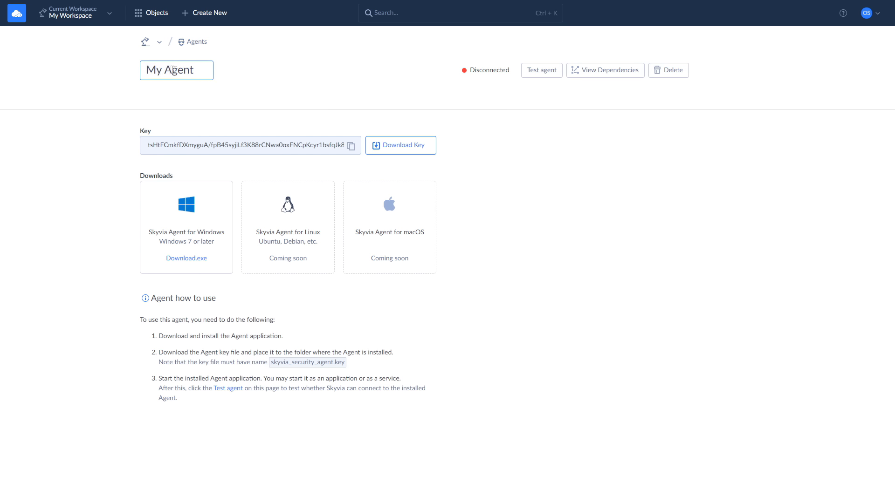
pyautogui.click(173, 91)
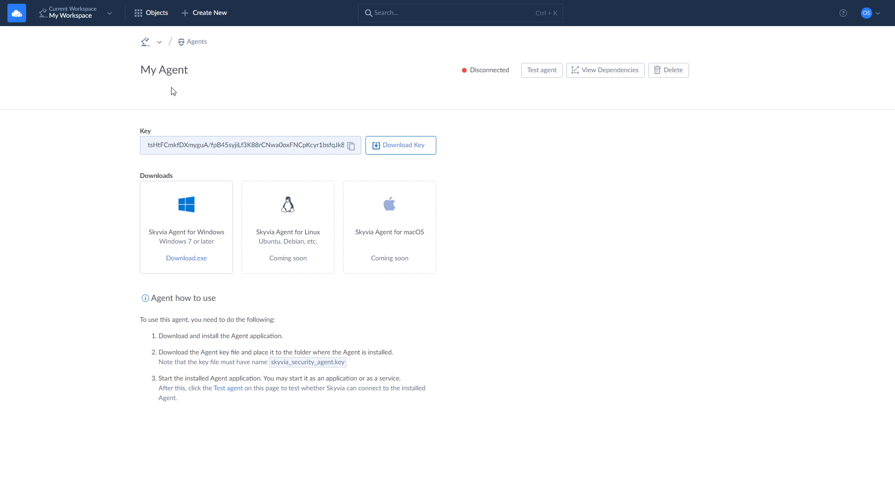
# - From the objects list, start a new connection and pick SQL Server after filtering the connectors by "sq"
pyautogui.click(156, 18)
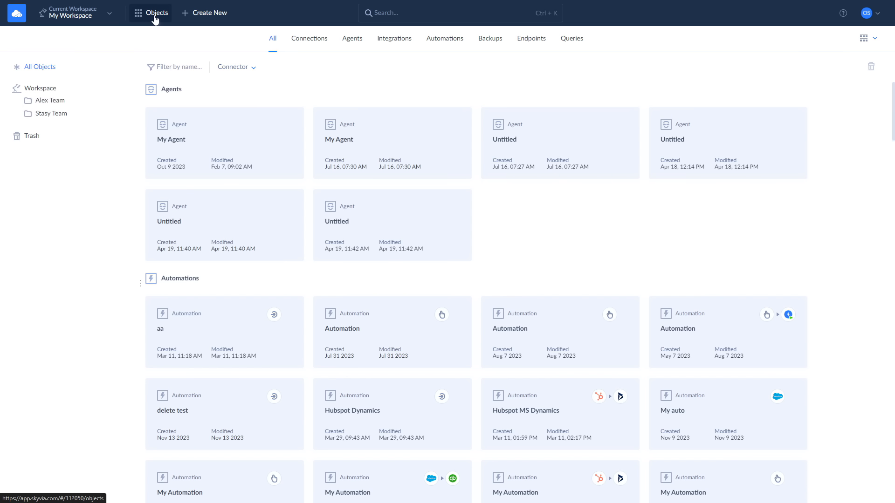
pyautogui.click(213, 17)
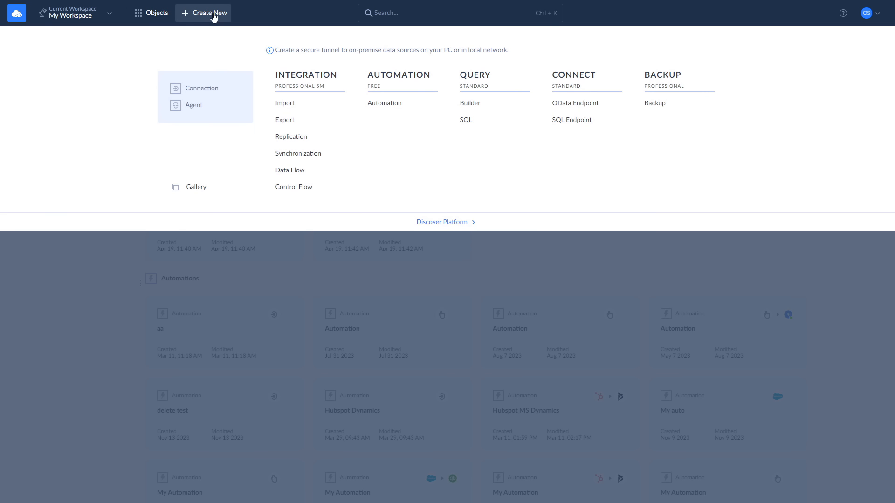
pyautogui.click(209, 90)
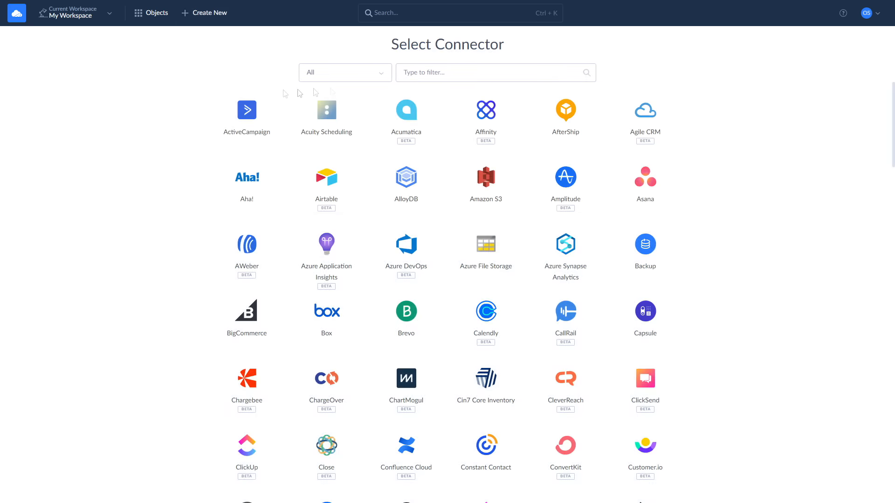
pyautogui.click(417, 70)
pyautogui.write('sq')
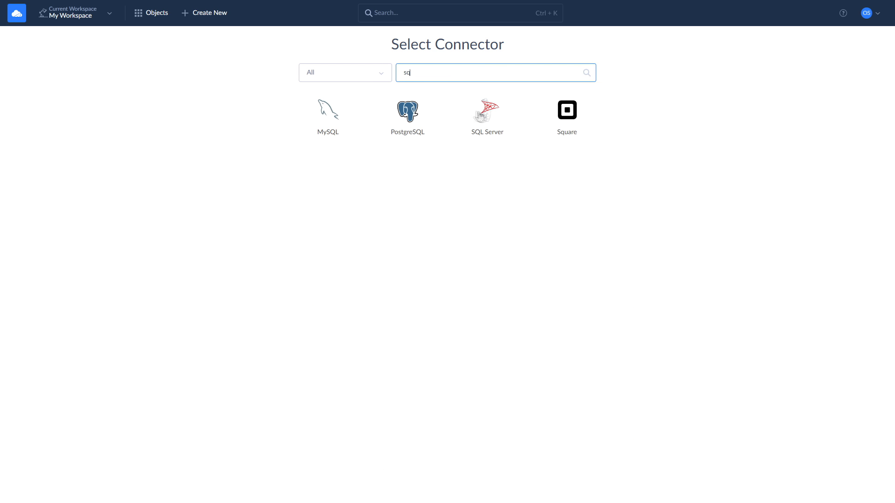
pyautogui.click(485, 114)
# - Set the SQL Server connection mode to Agent, choose the first My Agent entry, and create the connection
pyautogui.click(182, 142)
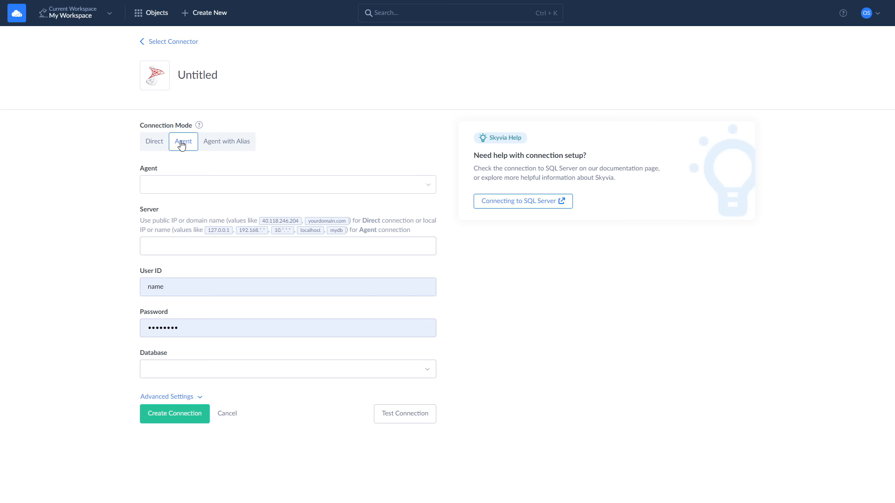
pyautogui.click(429, 186)
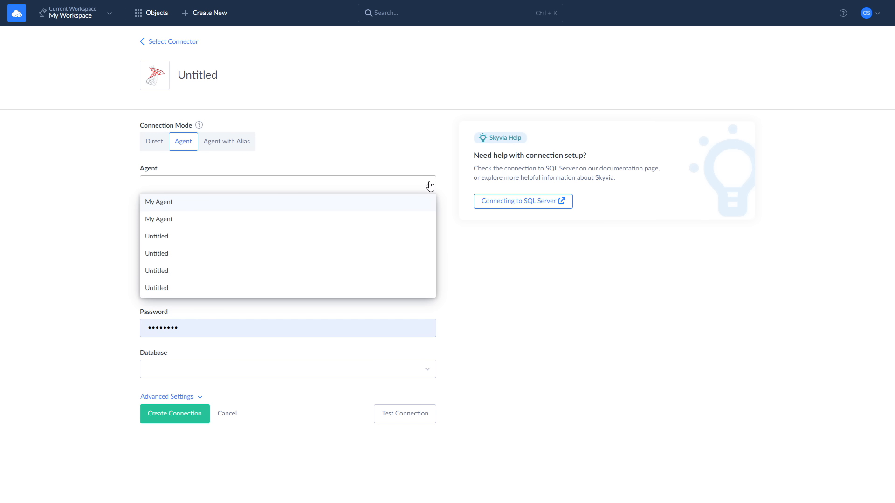
pyautogui.click(420, 202)
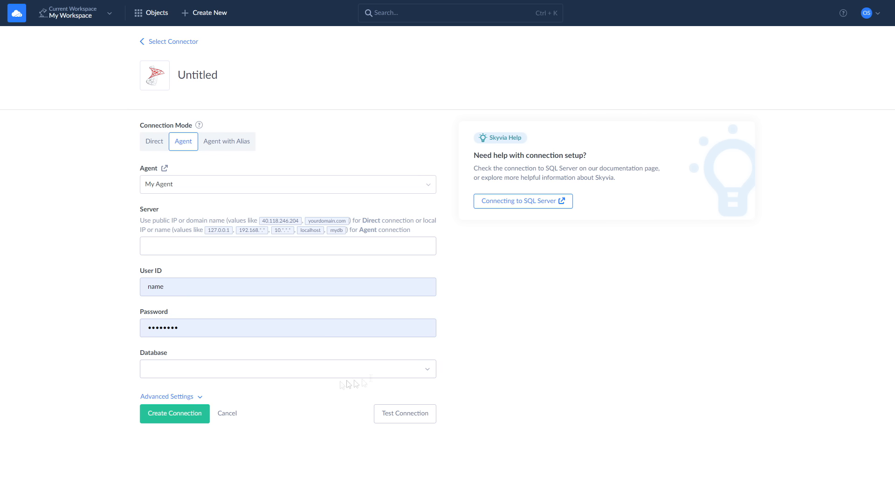
pyautogui.click(180, 417)
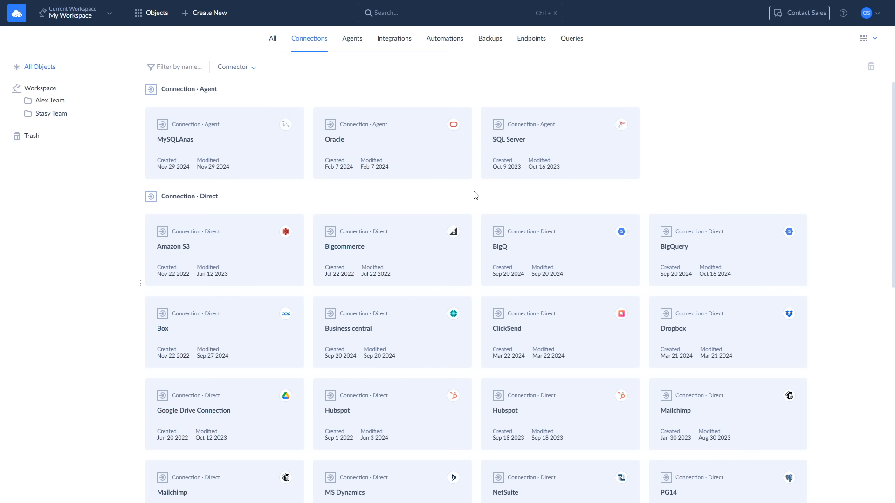
# - Create a new replication integration and set Xero as its source connection
pyautogui.click(204, 10)
pyautogui.click(282, 137)
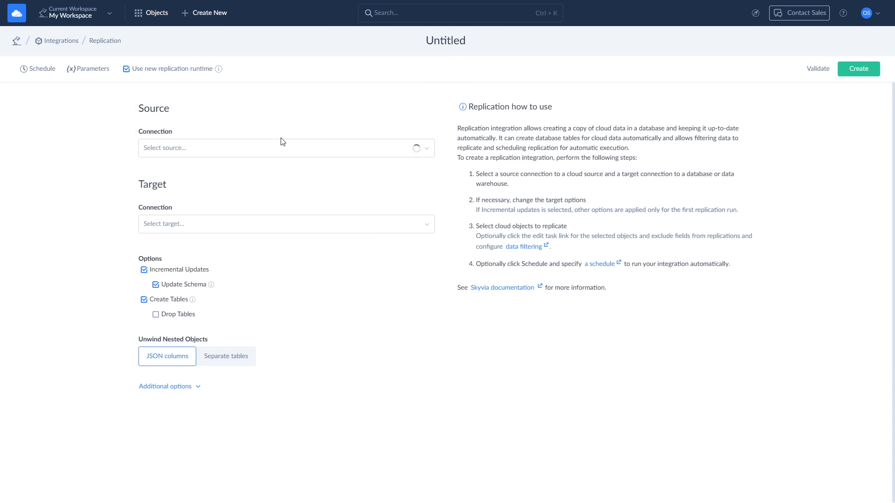
pyautogui.click(279, 149)
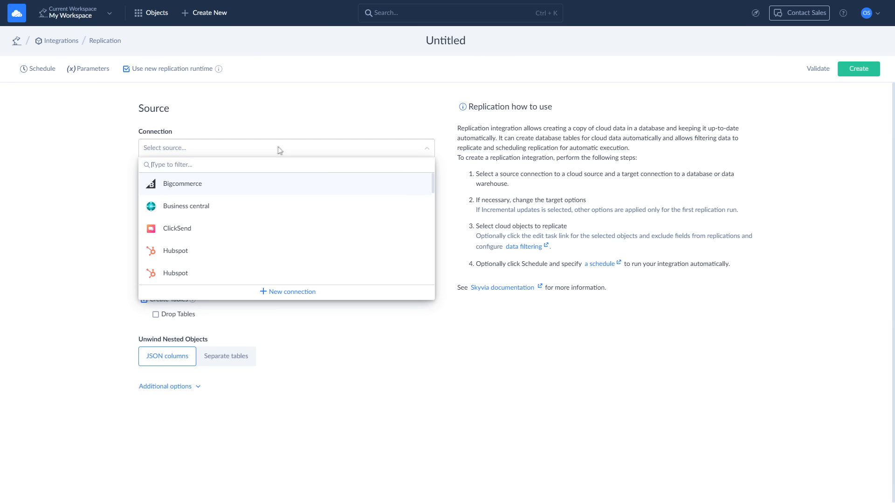
pyautogui.write('xero')
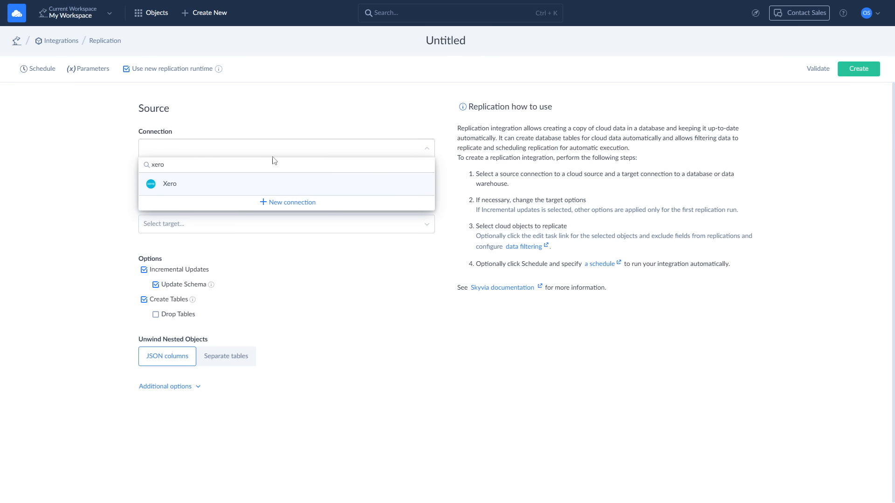
pyautogui.click(268, 184)
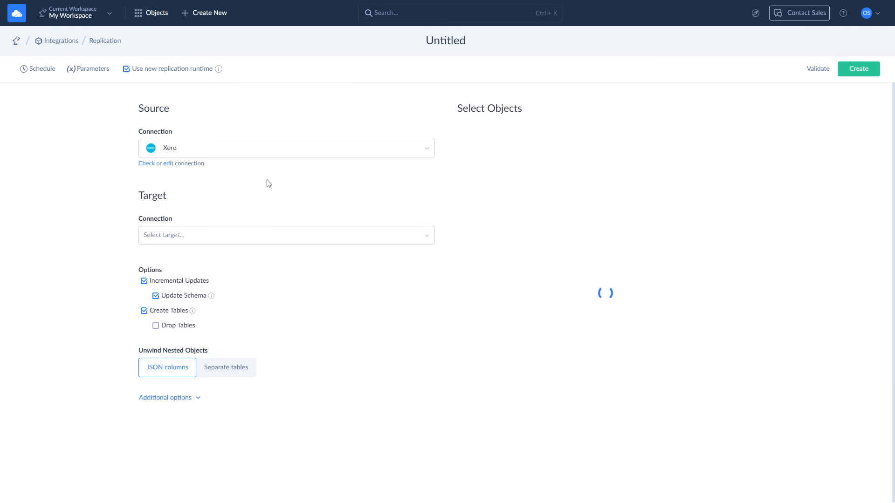
# - Set SQL Server as the replication's target connection
pyautogui.click(255, 235)
pyautogui.write('sq')
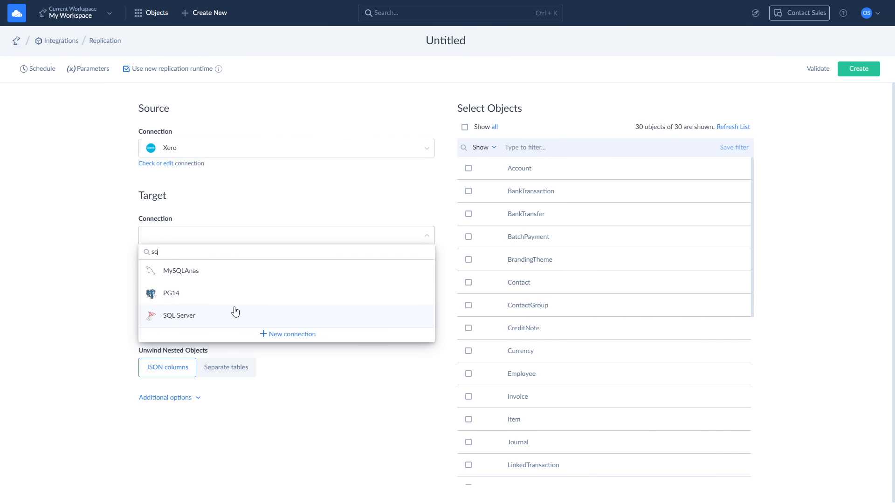
pyautogui.click(236, 314)
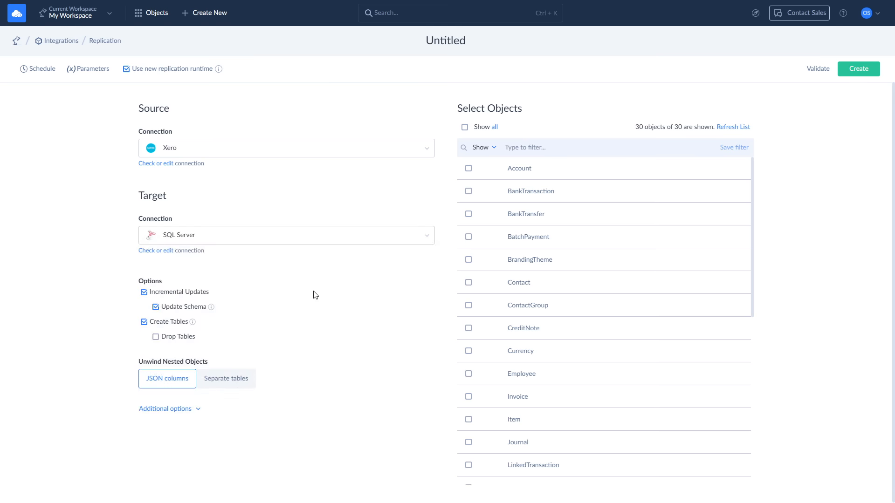
# - Select the Account, Contact and Invoice objects for replication
pyautogui.click(469, 169)
pyautogui.click(469, 283)
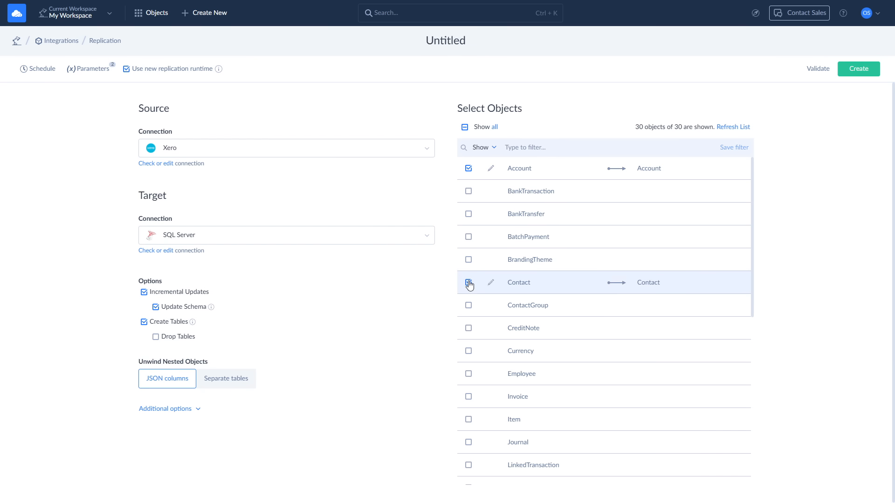
pyautogui.click(468, 396)
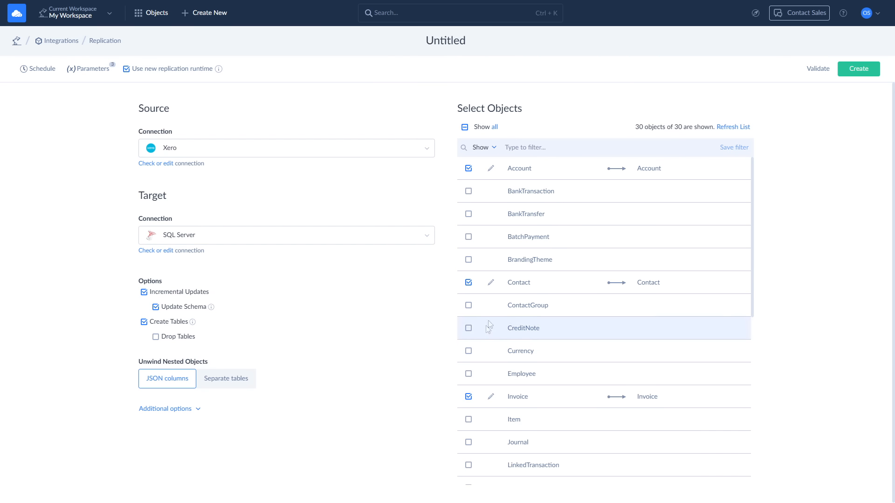
# - Edit the Contact replication task so the ContactNumber column is Hashed, and save the task
pyautogui.click(490, 283)
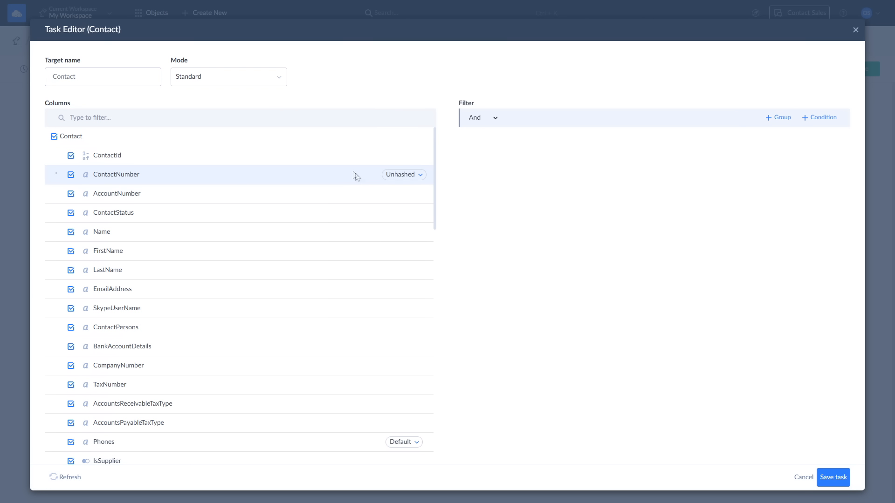
pyautogui.click(277, 82)
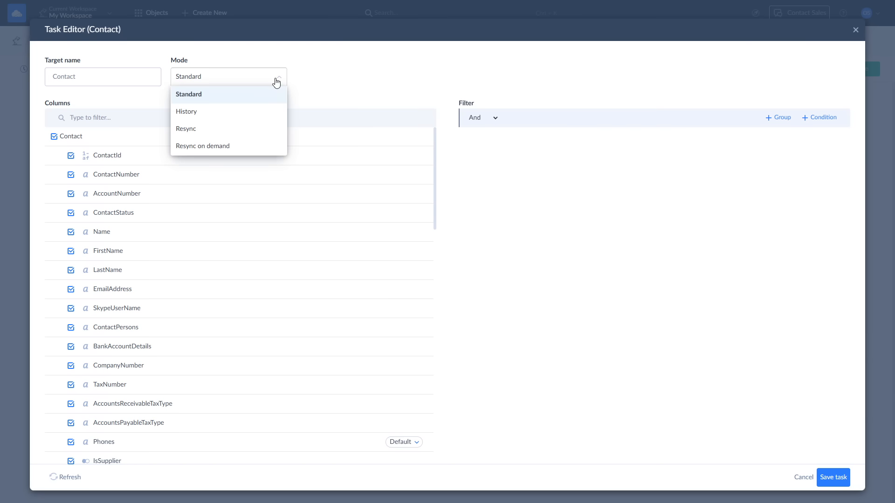
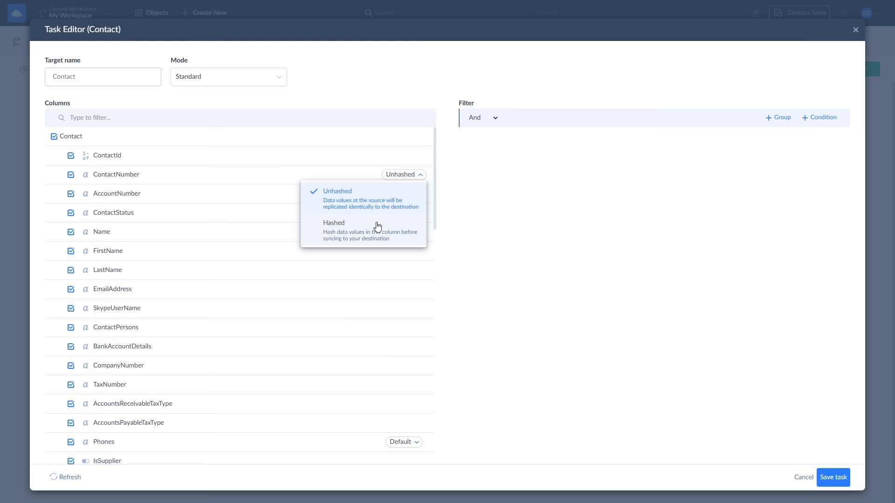
pyautogui.click(377, 226)
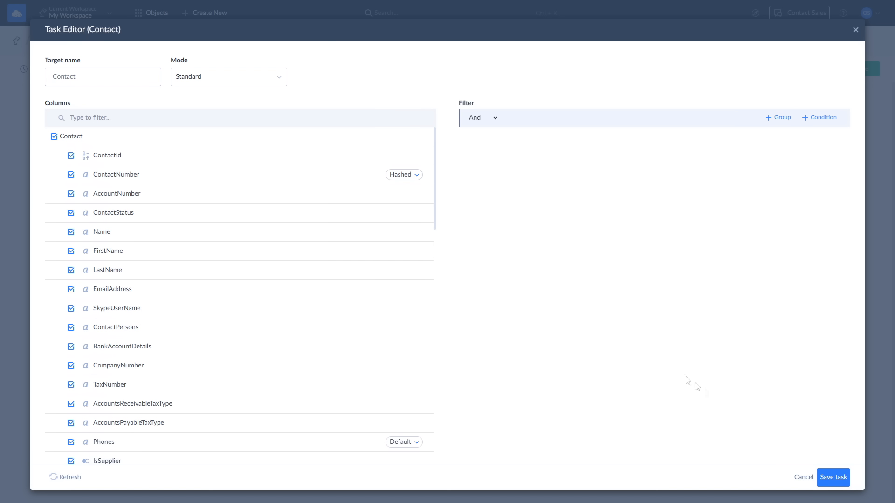
pyautogui.click(834, 478)
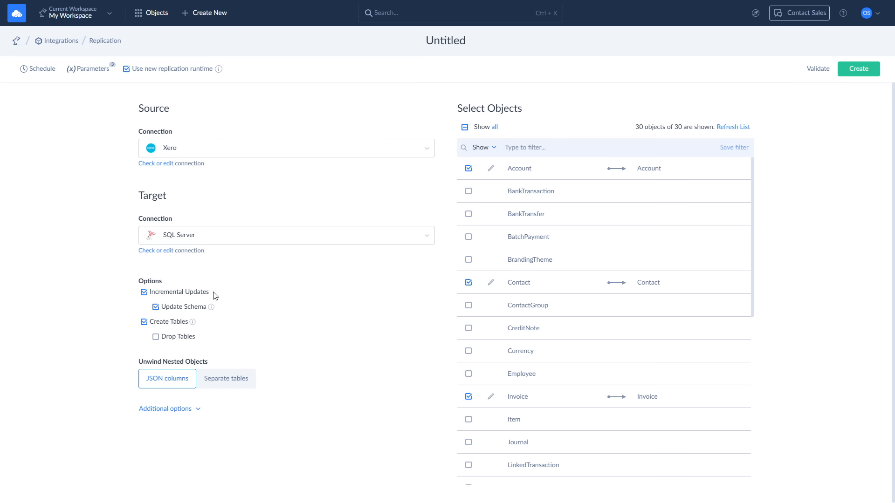
# - Check the Update Schema and Create Tables option hints, and open the replication's schedule settings
pyautogui.moveTo(214, 308)
pyautogui.moveTo(196, 325)
pyautogui.click(42, 70)
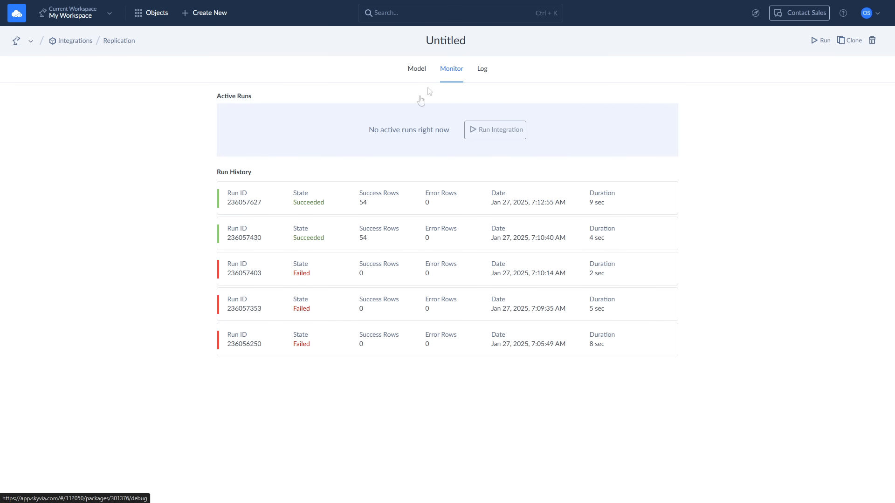
# - Open the details of a successful run in the replication's run history
pyautogui.click(308, 232)
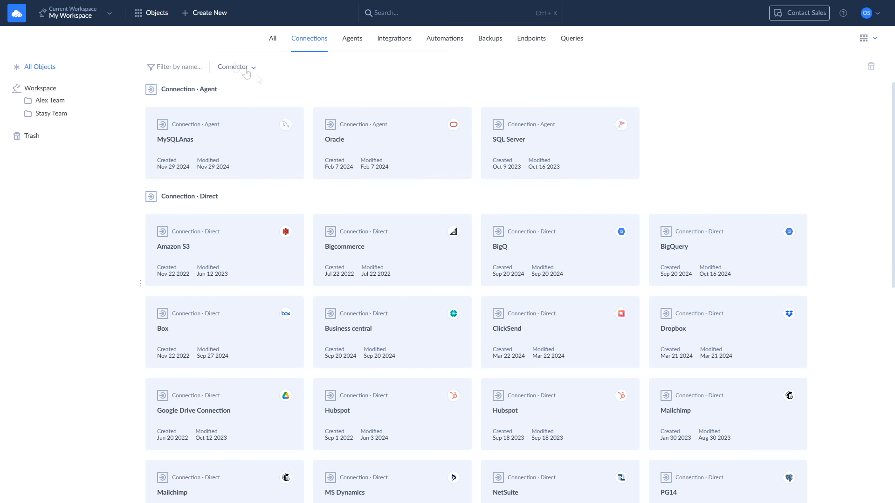
# - Start a new import integration with a database or cloud app source type and SQL Server as the source connection
pyautogui.click(199, 13)
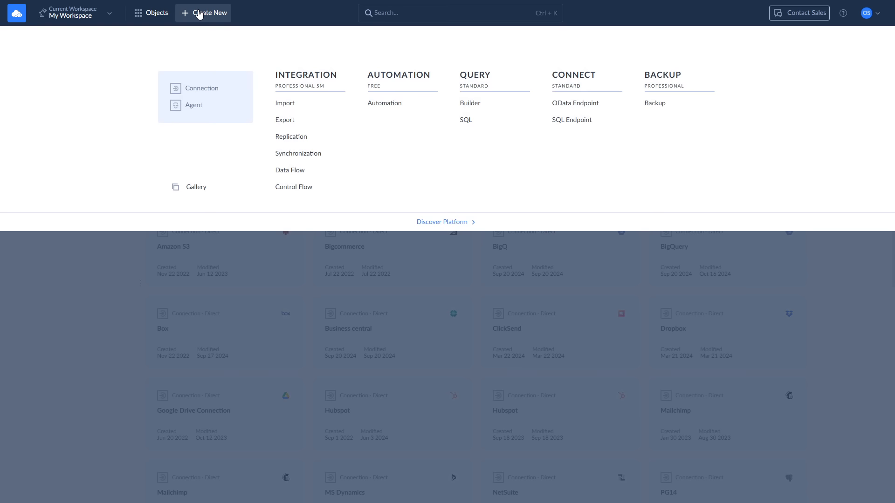
pyautogui.click(280, 104)
pyautogui.click(292, 155)
pyautogui.click(253, 203)
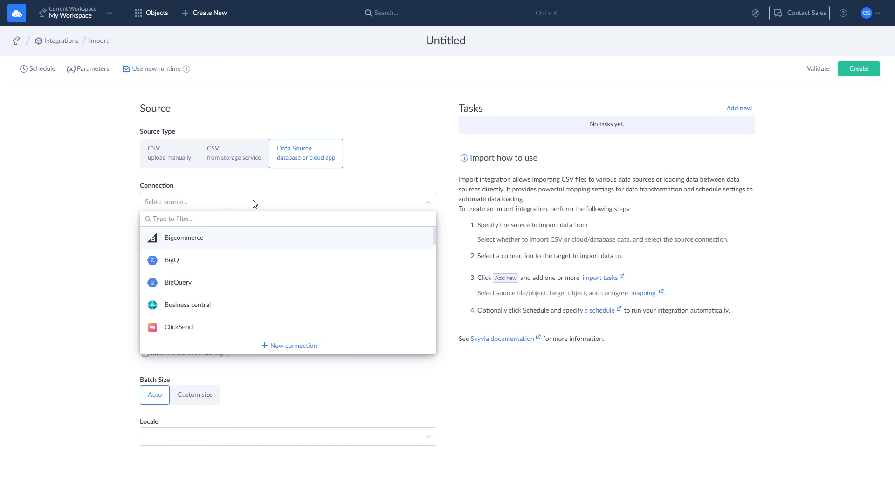
pyautogui.write('sql')
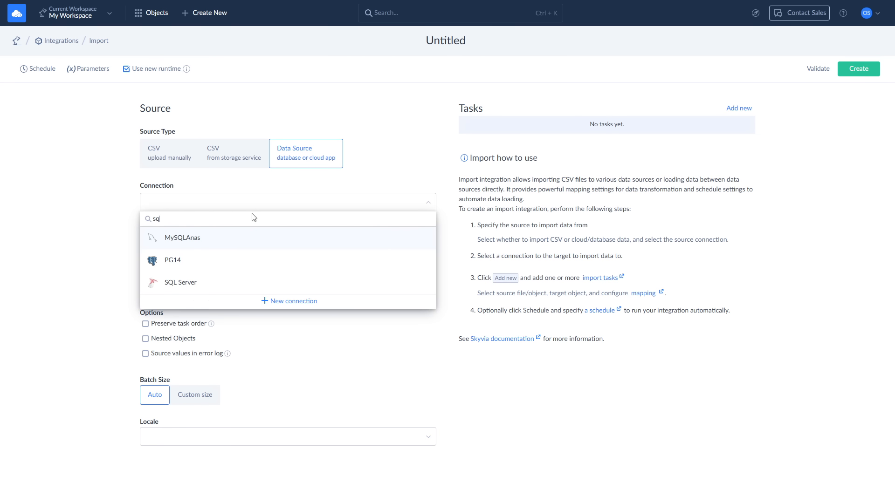
pyautogui.click(224, 285)
# - Set Xero as the import's target connection
pyautogui.click(223, 285)
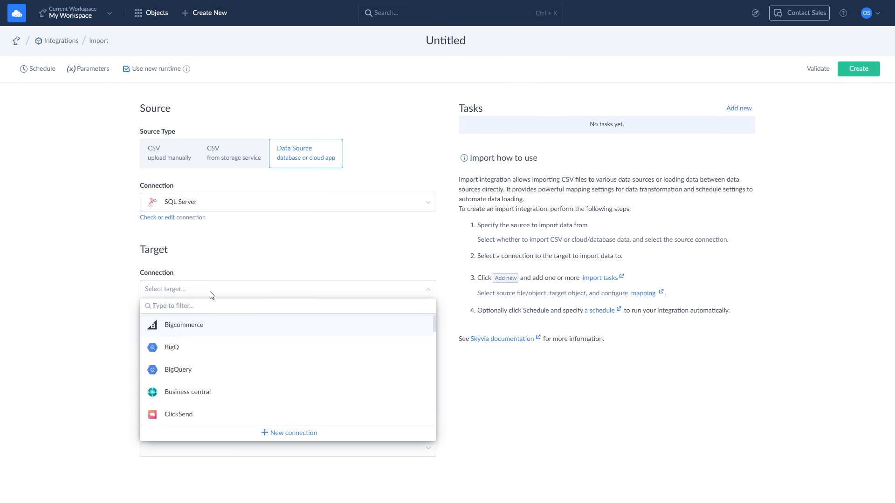
pyautogui.write('xero')
pyautogui.click(212, 325)
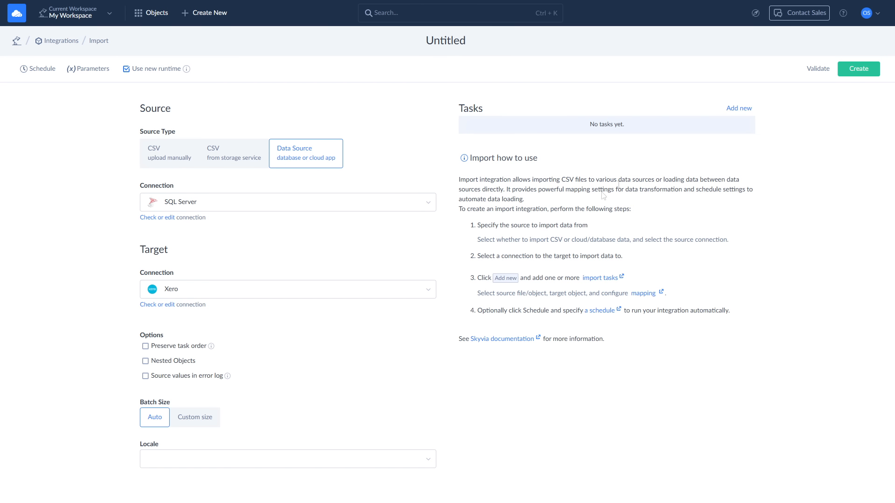
# - Add an import task in simple editor mode with dbo.Contact as its source table
pyautogui.click(735, 108)
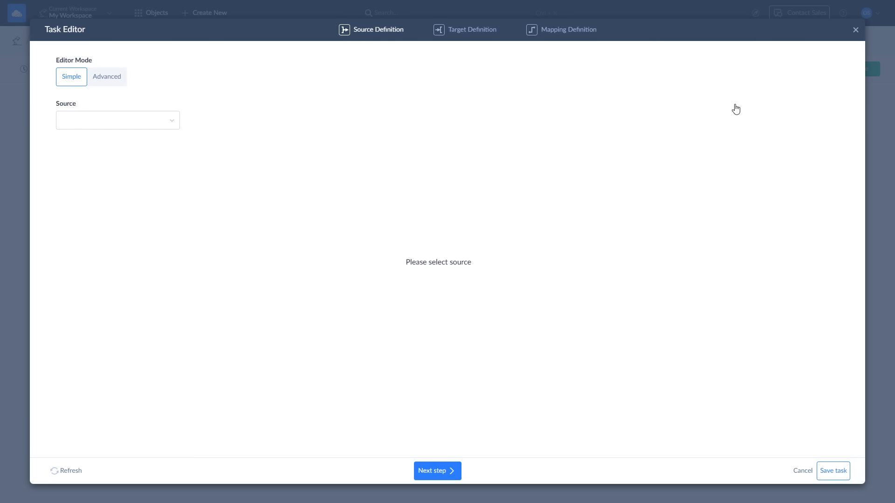
pyautogui.click(171, 124)
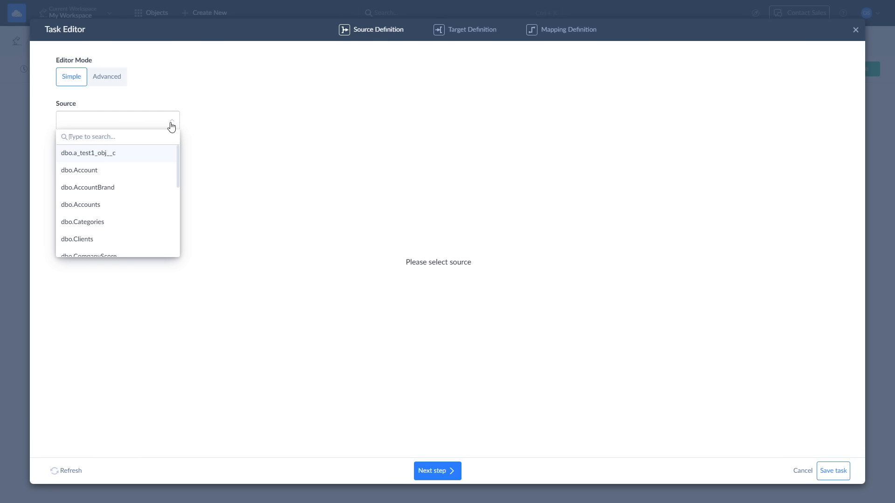
pyautogui.write('co')
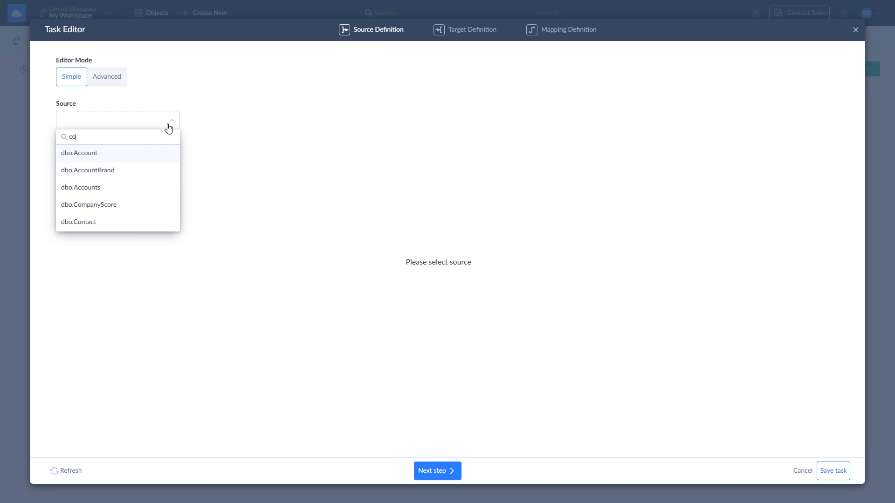
pyautogui.click(130, 222)
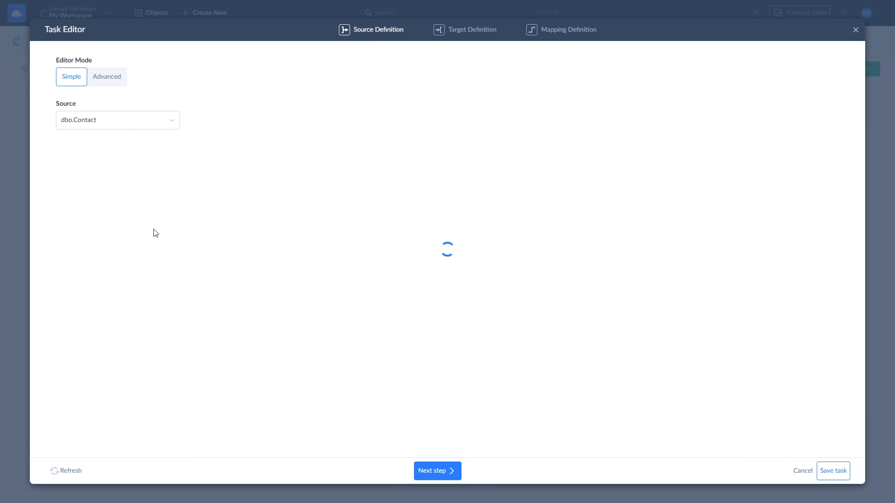
# - Proceed to the task's target definition and choose Contact as the target object
pyautogui.click(440, 471)
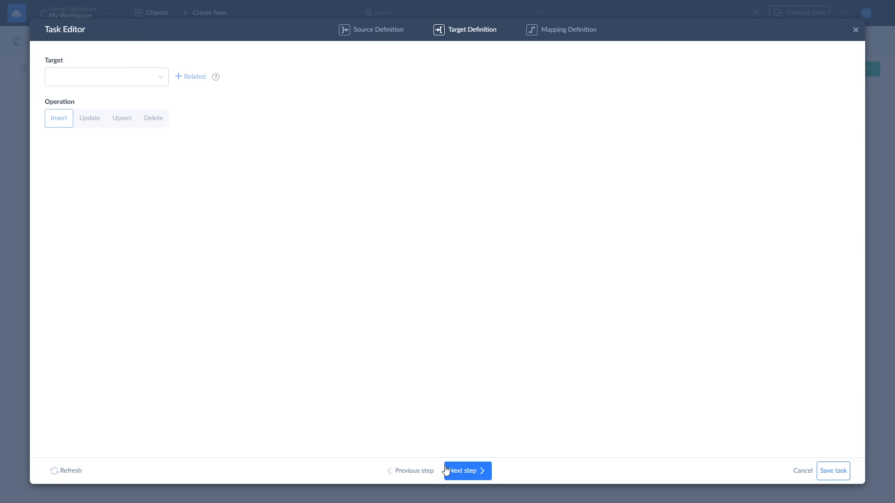
pyautogui.click(163, 80)
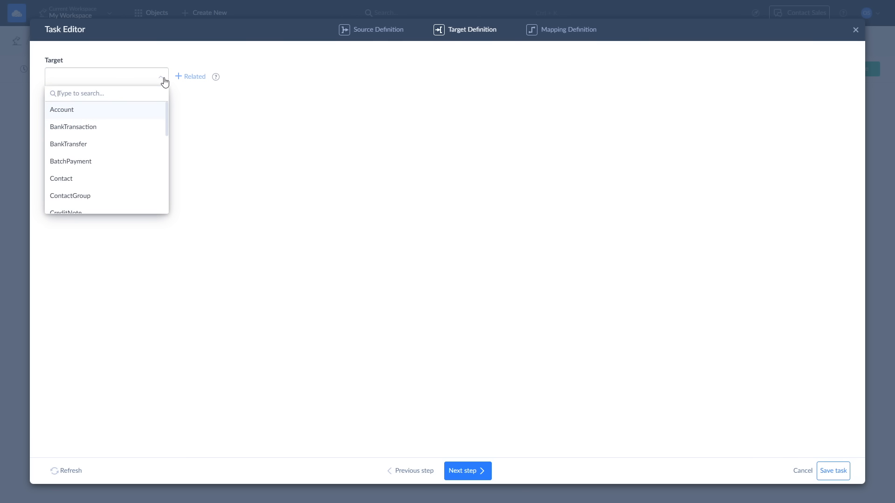
pyautogui.click(122, 181)
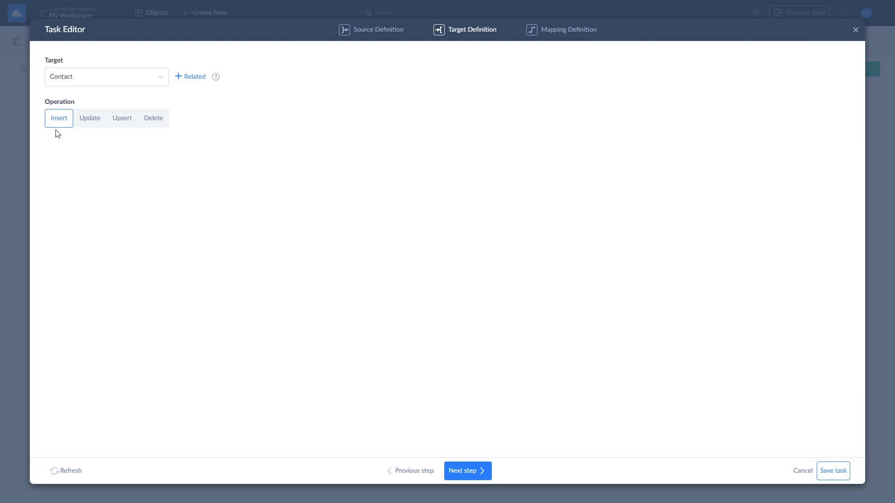
# - Try the Update, Upsert and Delete operations for the Contact target
pyautogui.click(92, 127)
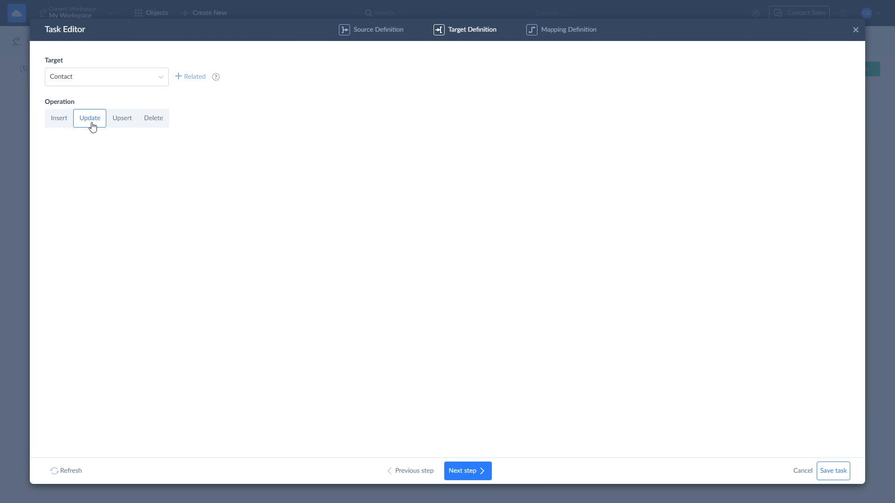
pyautogui.click(120, 127)
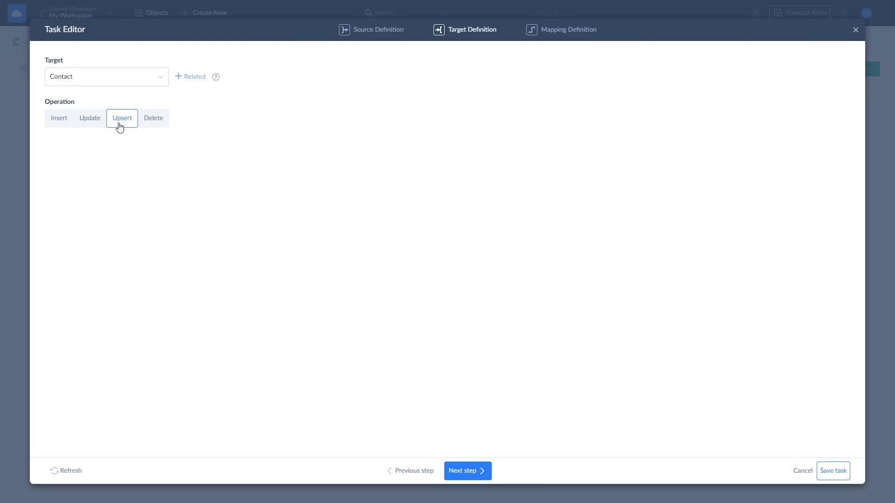
pyautogui.click(155, 128)
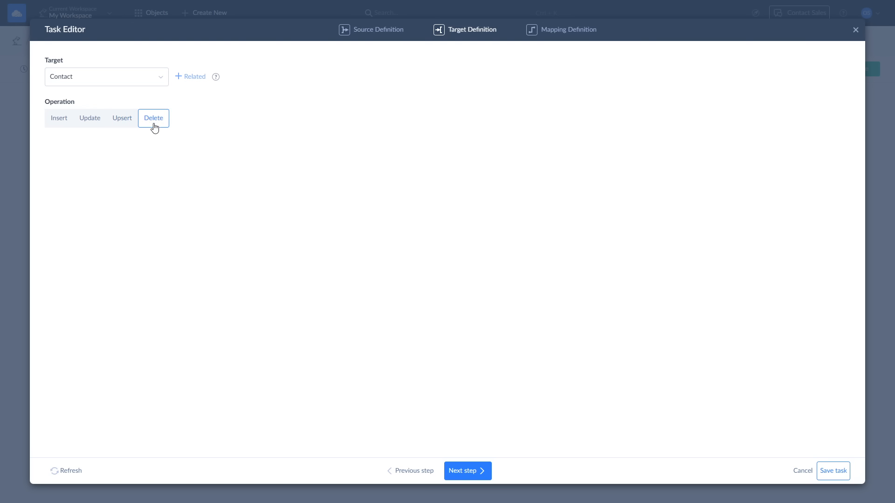
# - Set the task's operation to Upsert and proceed to the mapping definition
pyautogui.click(122, 126)
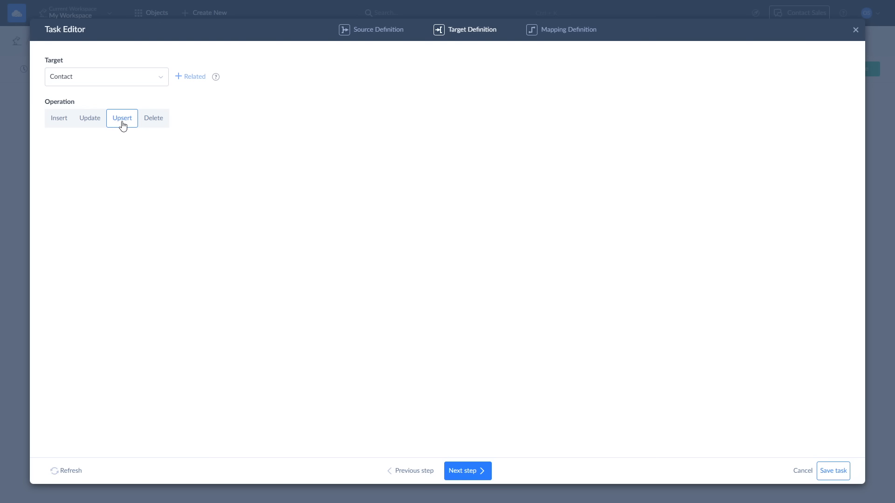
pyautogui.click(450, 469)
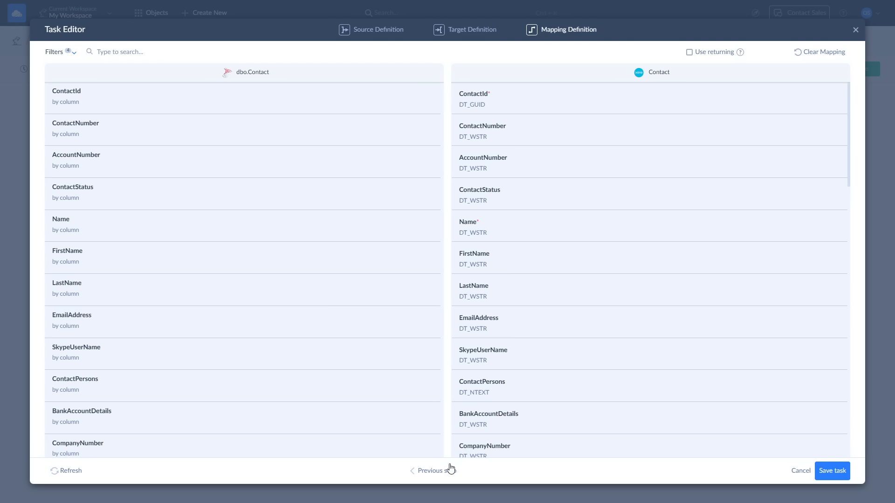
# - Check the mapping types available for the AccountNumber column, and save the import task
pyautogui.click(120, 169)
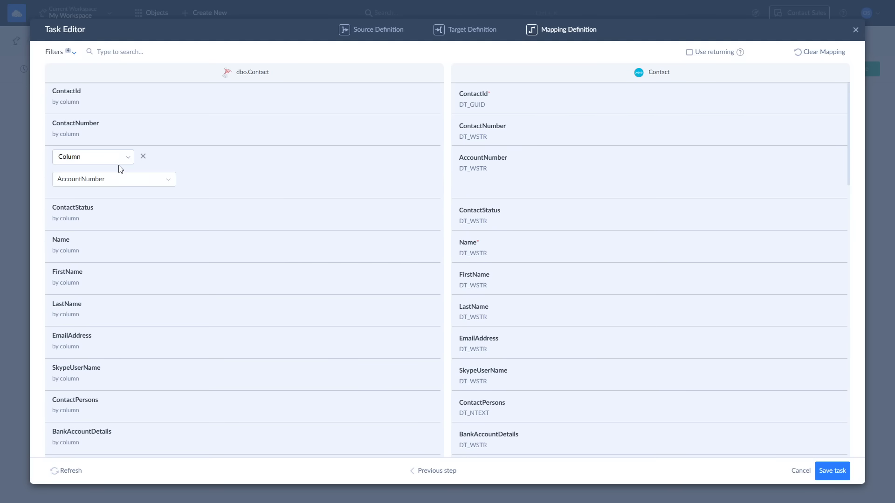
pyautogui.click(129, 162)
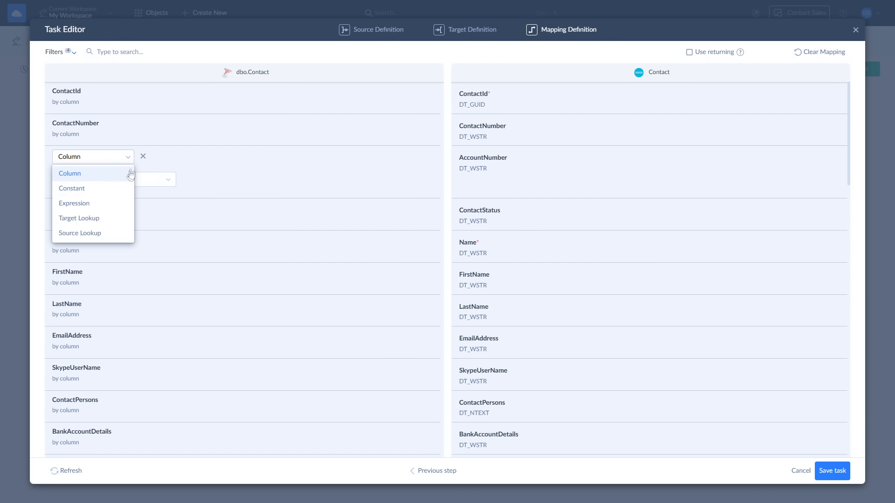
pyautogui.click(131, 160)
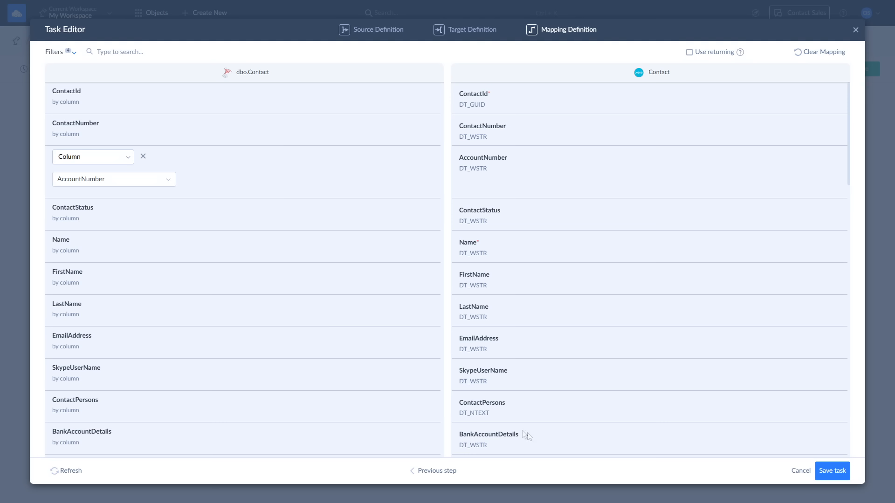
pyautogui.click(821, 469)
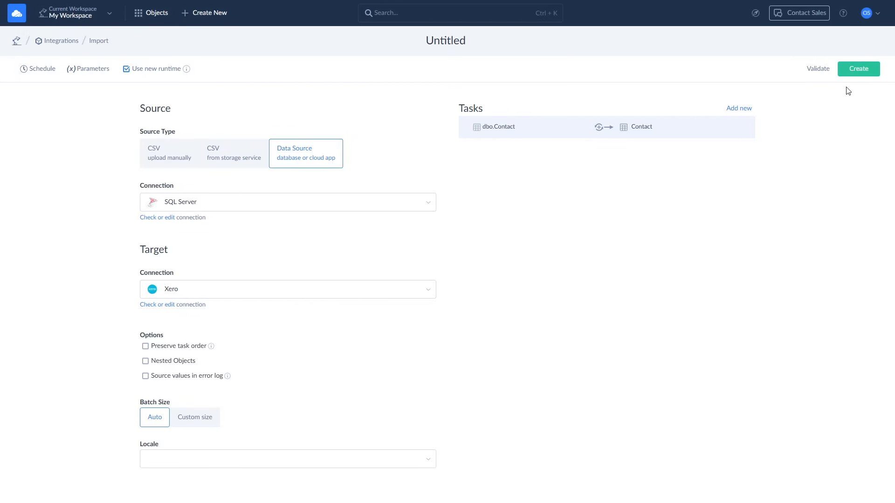
# - Create the import with a recurring schedule that runs every day at 07:25, and open its run monitor
pyautogui.click(44, 70)
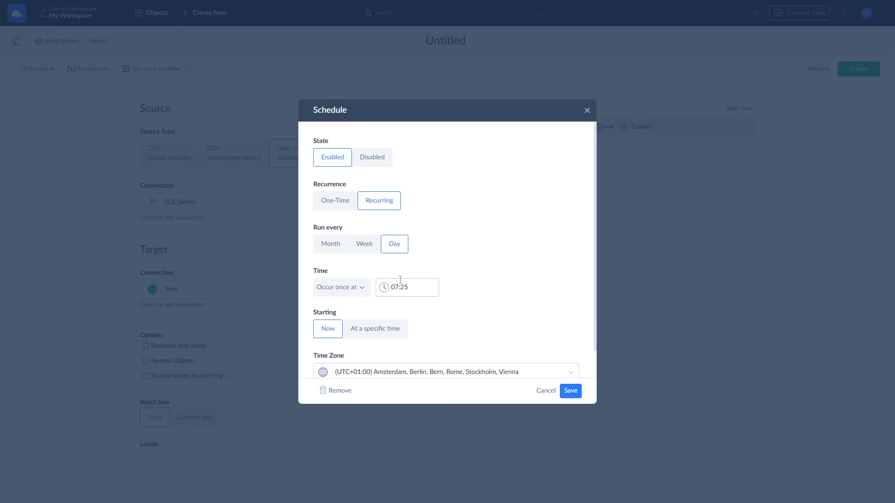
pyautogui.click(570, 390)
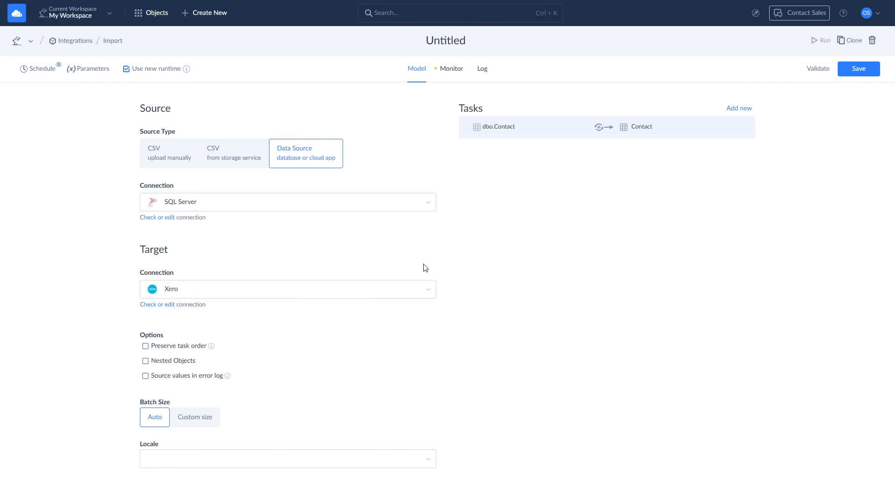
pyautogui.click(444, 70)
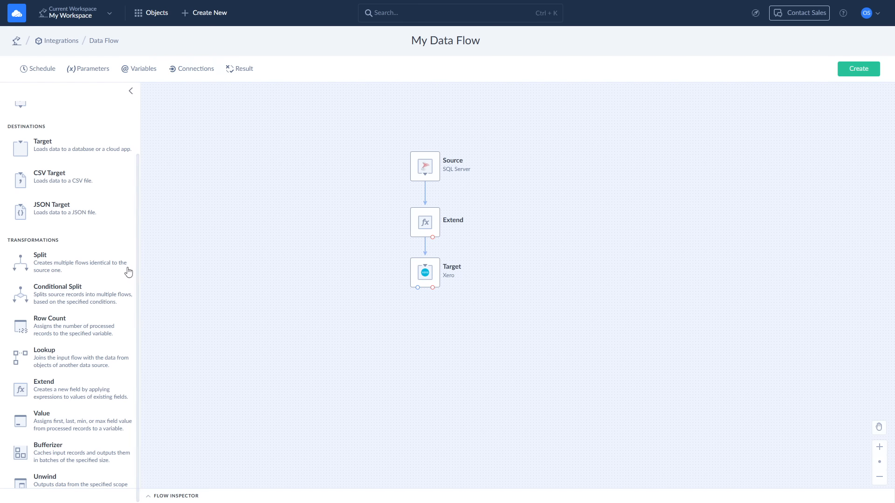
# - Review the data flow's components and the FullName expression in the Extend component's output schema, and apply the mapping
pyautogui.scroll(2, 130, 274)
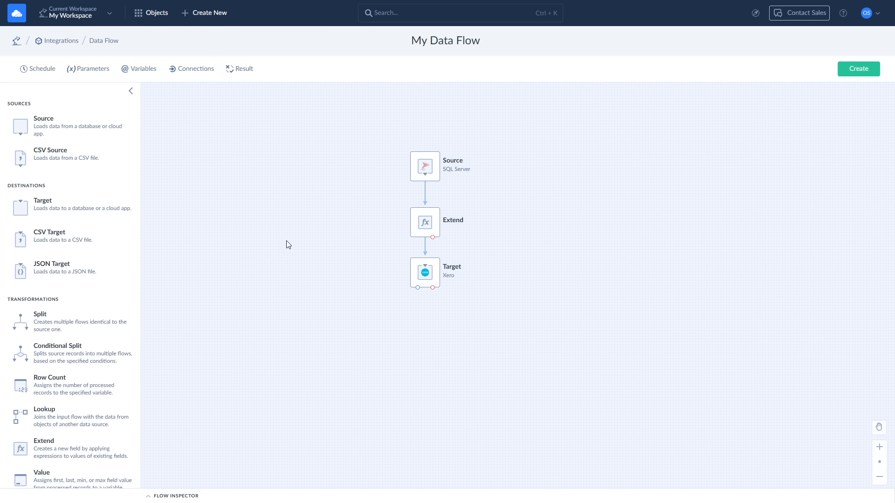
pyautogui.click(418, 170)
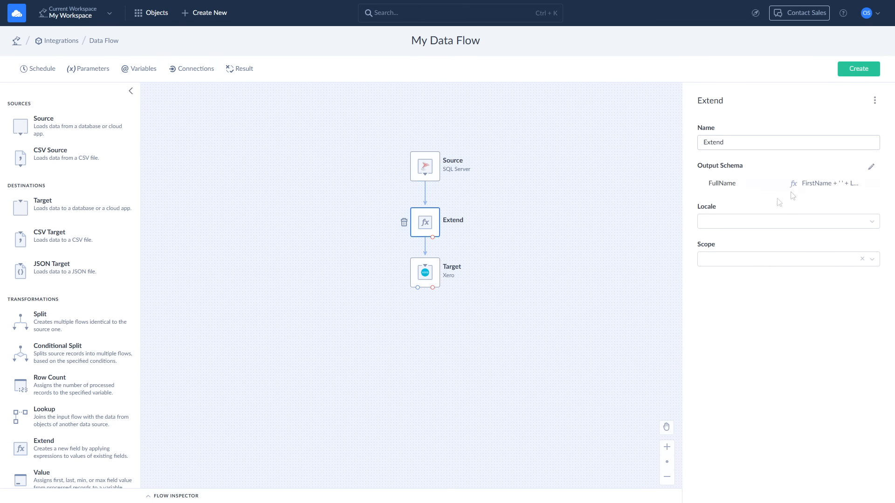
pyautogui.click(871, 167)
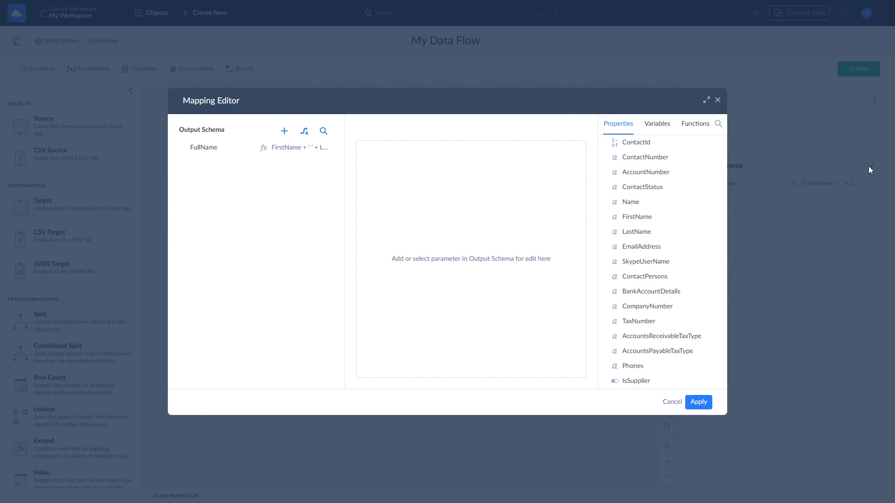
pyautogui.click(256, 153)
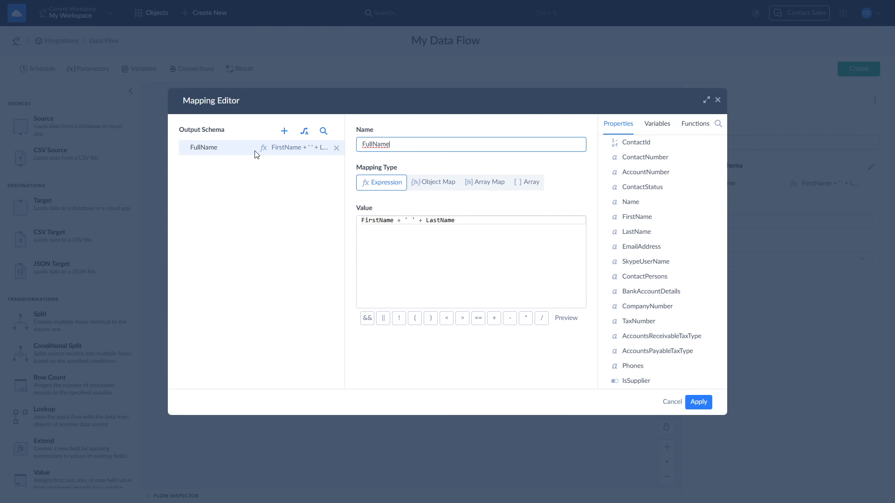
pyautogui.click(698, 402)
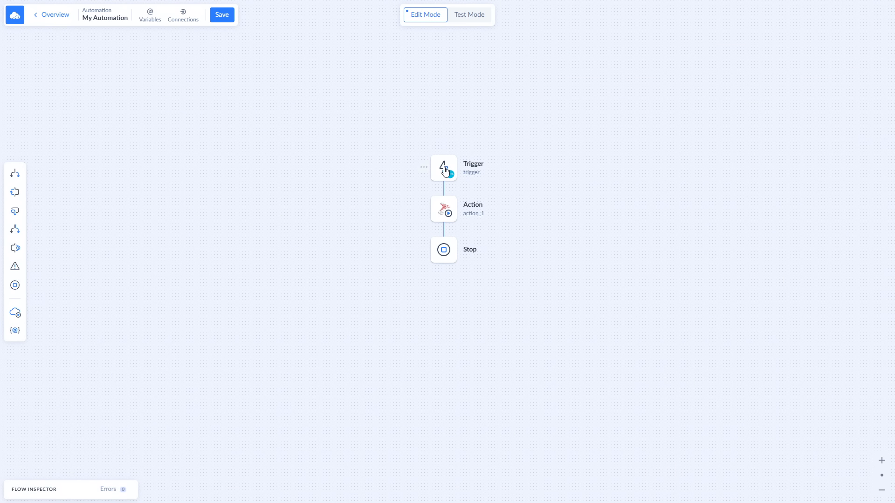
# - Inspect the automation's Xero trigger settings and the settings of its SQL Server update action
pyautogui.click(445, 169)
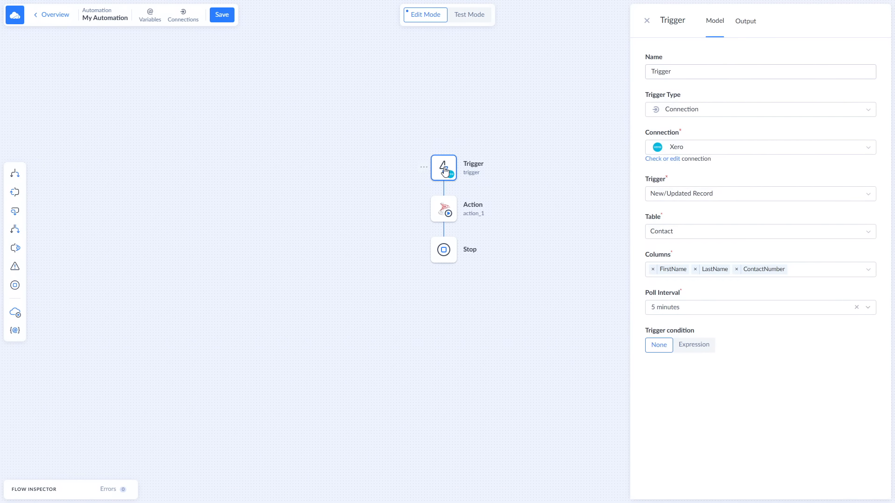
pyautogui.click(440, 211)
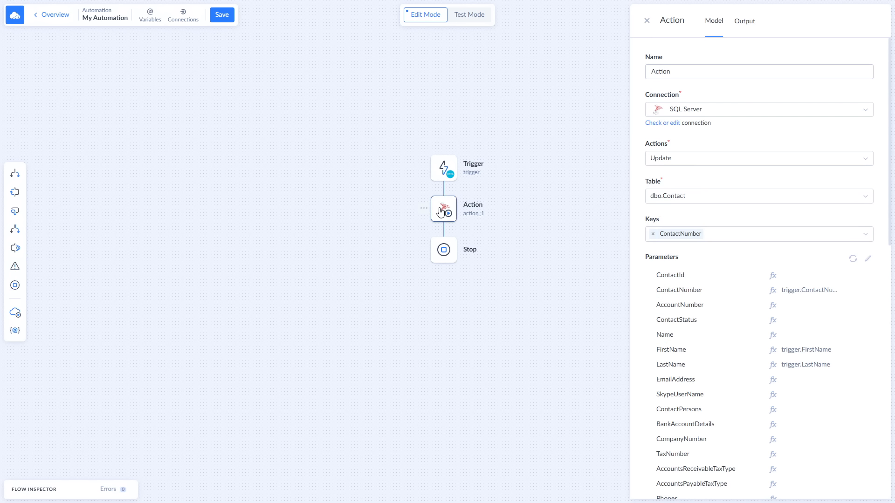